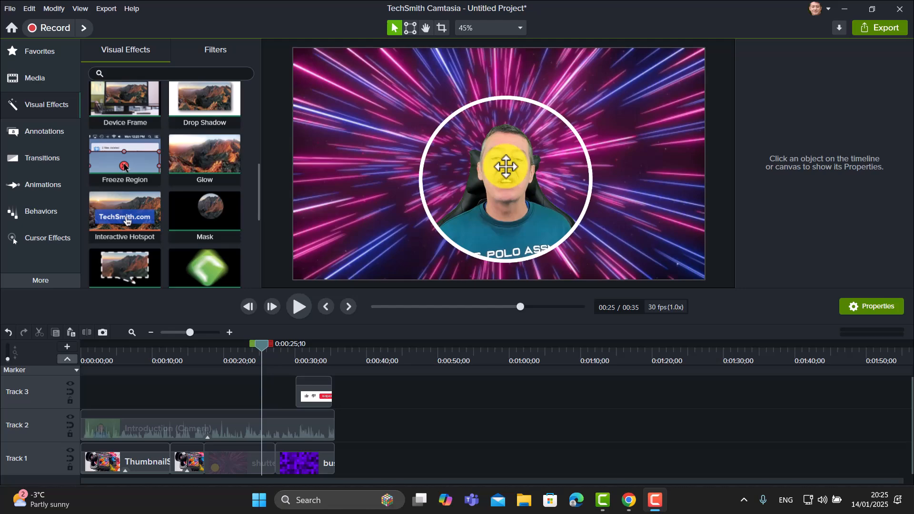
left_click_drag(266, 345, 223, 381)
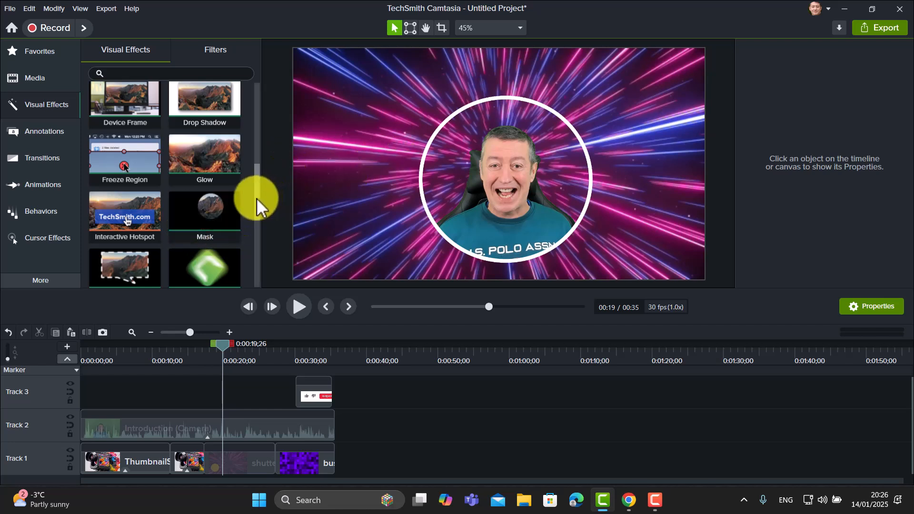
left_click_drag(256, 198, 261, 104)
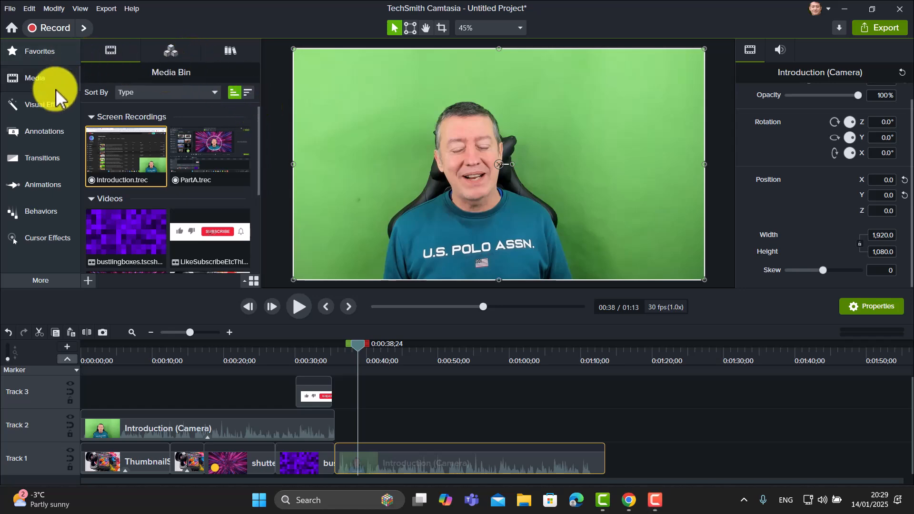
Apply the Mask visual effect to the Introduction (Camera) clip on Track 1 and reshape its oval to frame the presenter evenly
left_click(31, 106)
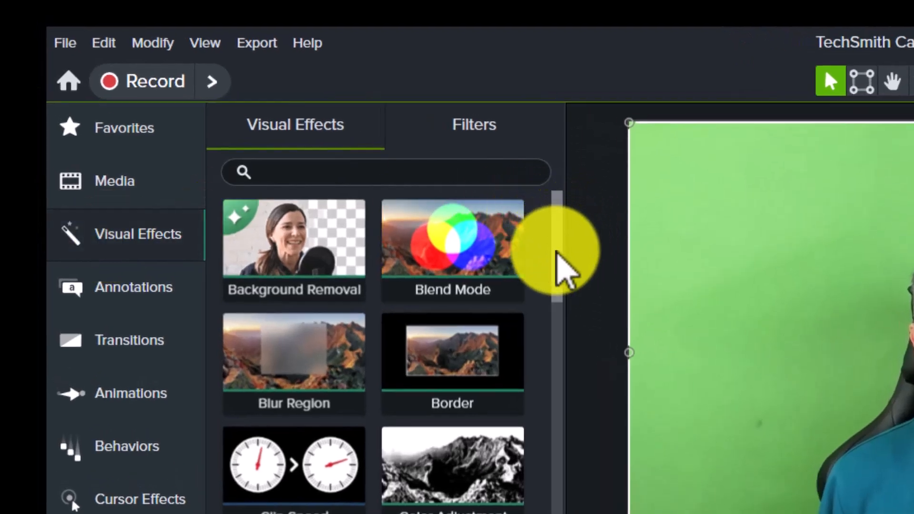
left_click_drag(558, 252, 575, 427)
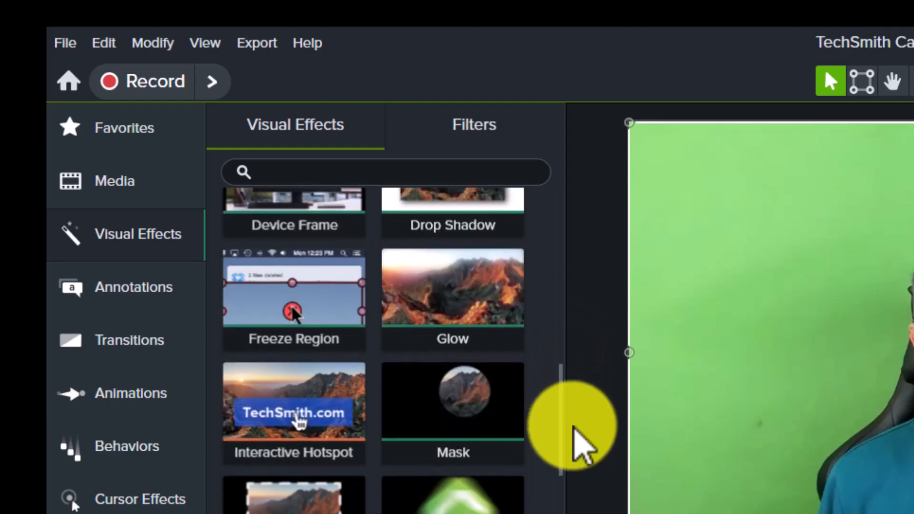
left_click_drag(453, 400, 902, 371)
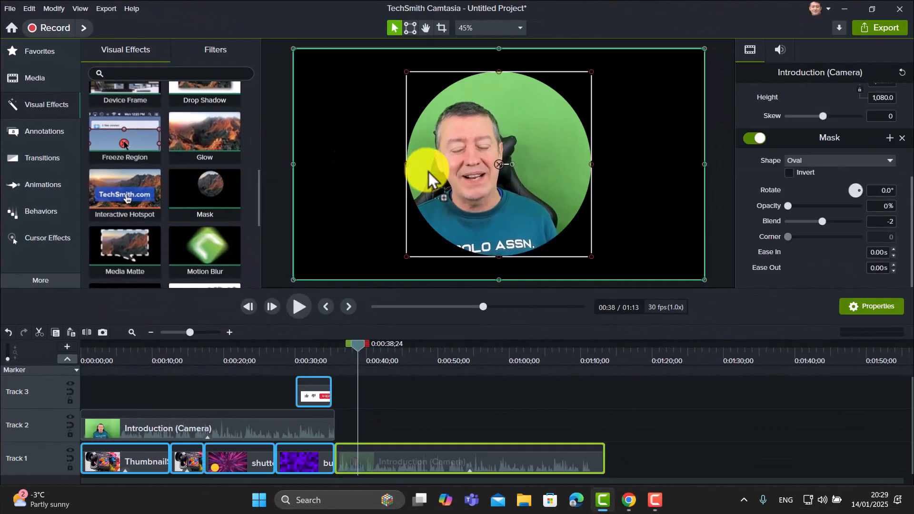
left_click_drag(431, 179, 434, 181)
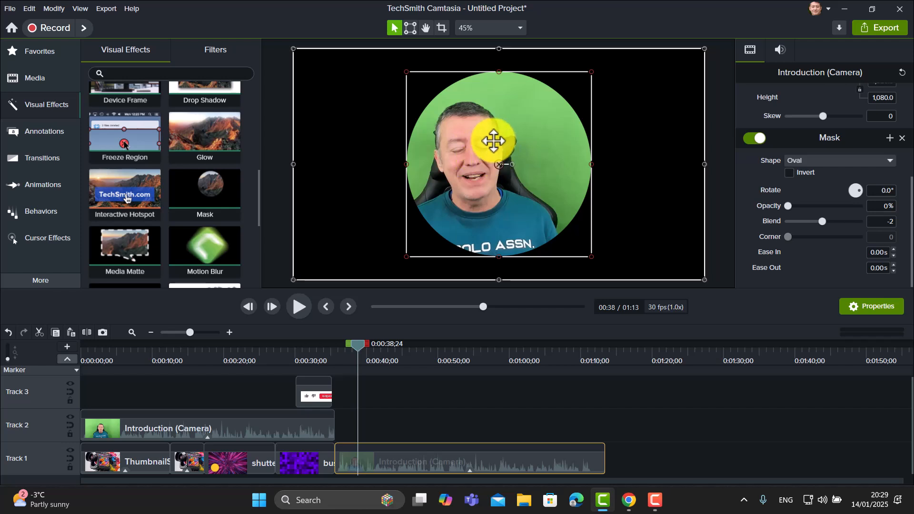
left_click_drag(407, 164, 373, 164)
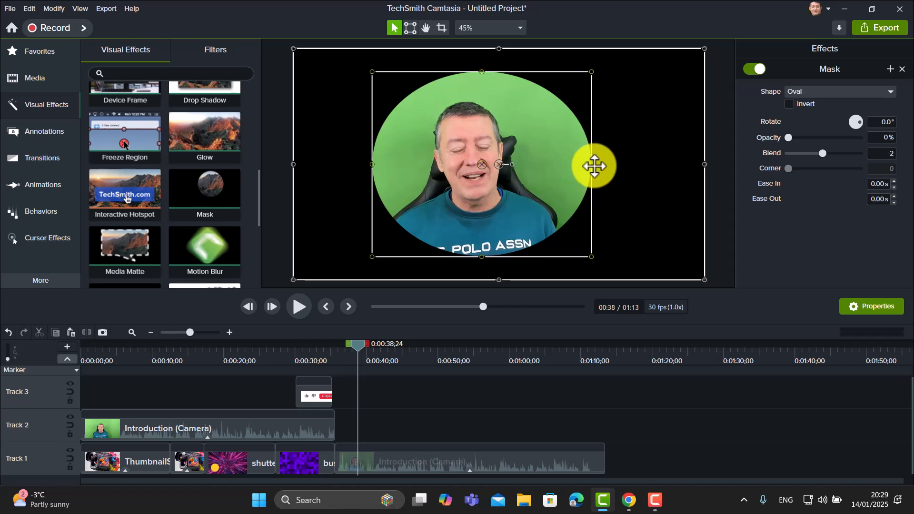
left_click_drag(592, 165, 570, 172)
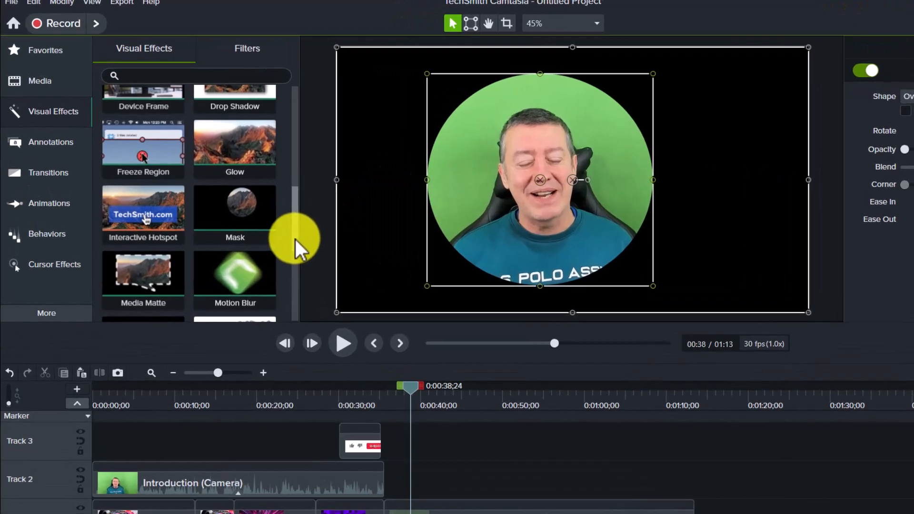
Add a Border effect to the masked camera clip, enabling Use Alpha and setting the thickness to 16
left_click_drag(296, 241, 295, 161)
left_click_drag(468, 222, 468, 191)
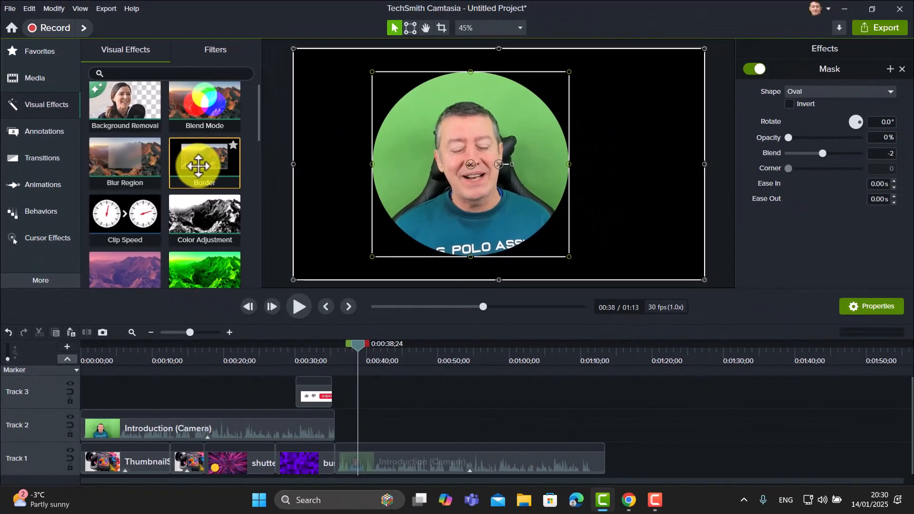
left_click_drag(199, 165, 444, 465)
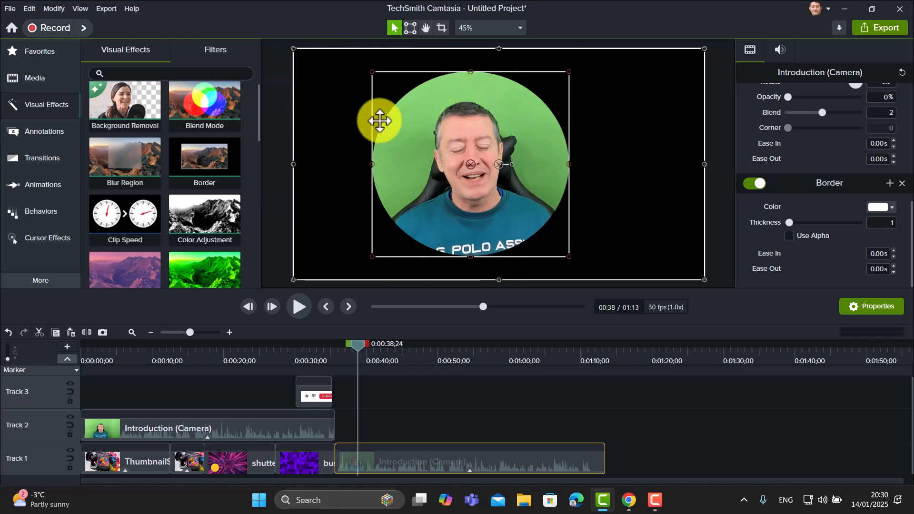
left_click(790, 235)
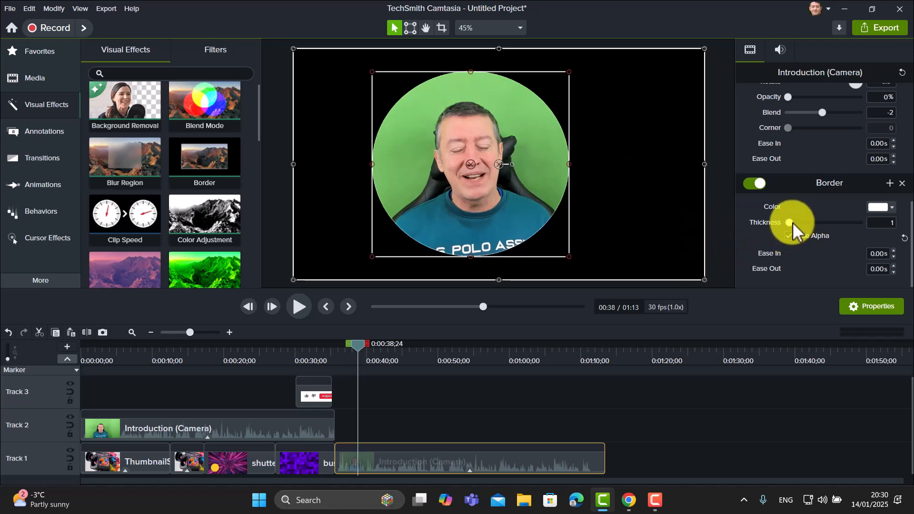
left_click_drag(793, 222, 813, 223)
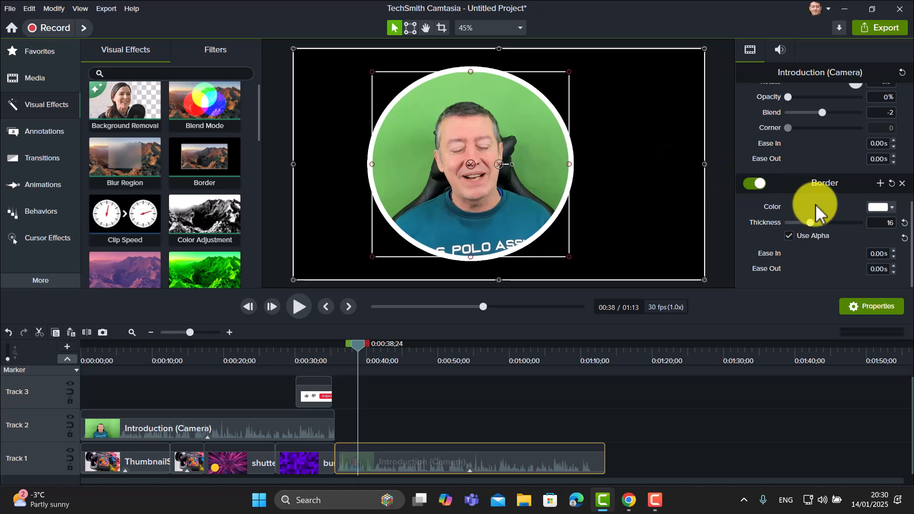
left_click(892, 208)
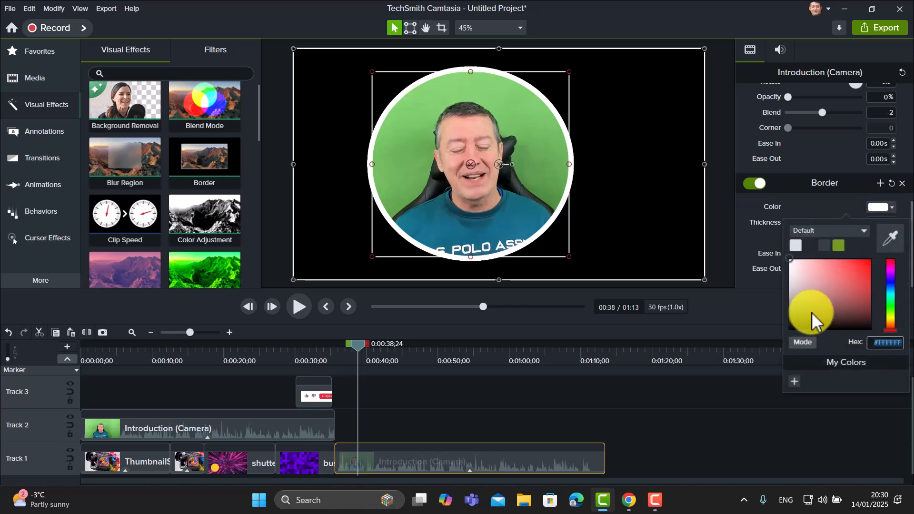
left_click(842, 201)
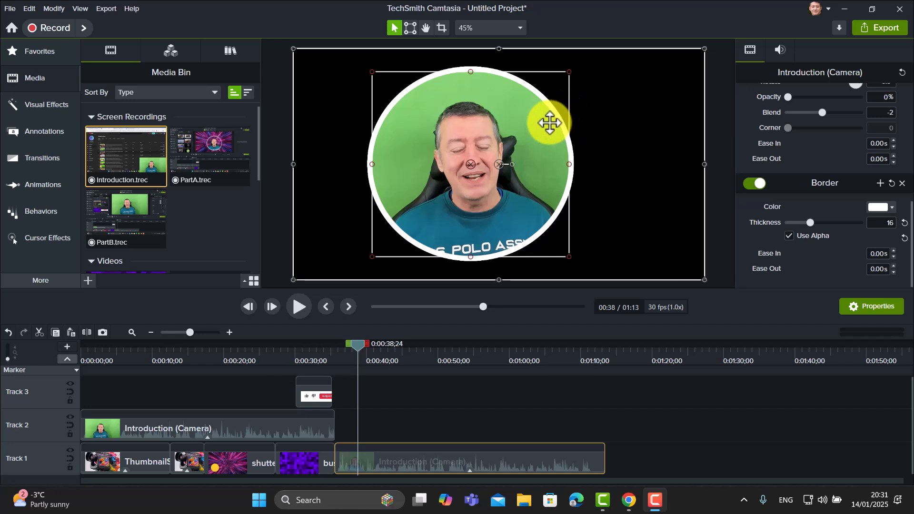
Move the masked camera clip from Track 1 up to Track 2 and show the Camtasia 2024 asset library
left_click_drag(382, 464, 358, 431)
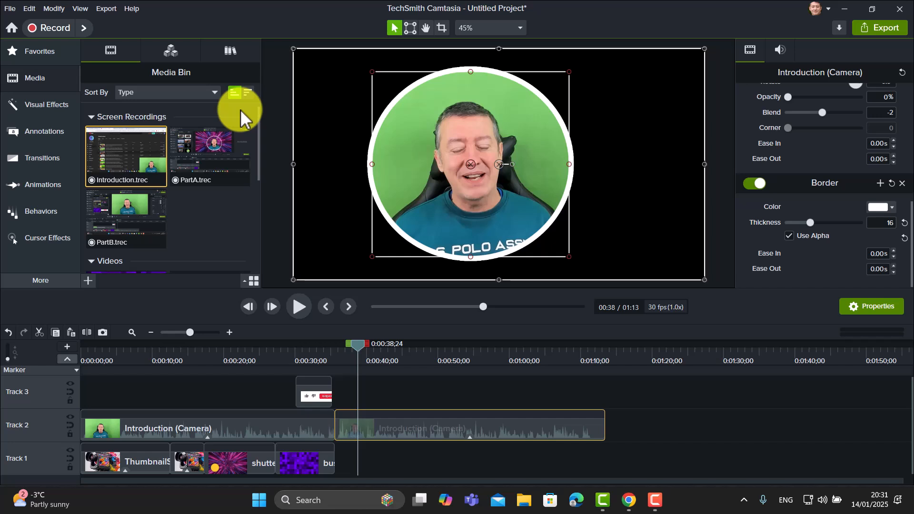
left_click(229, 49)
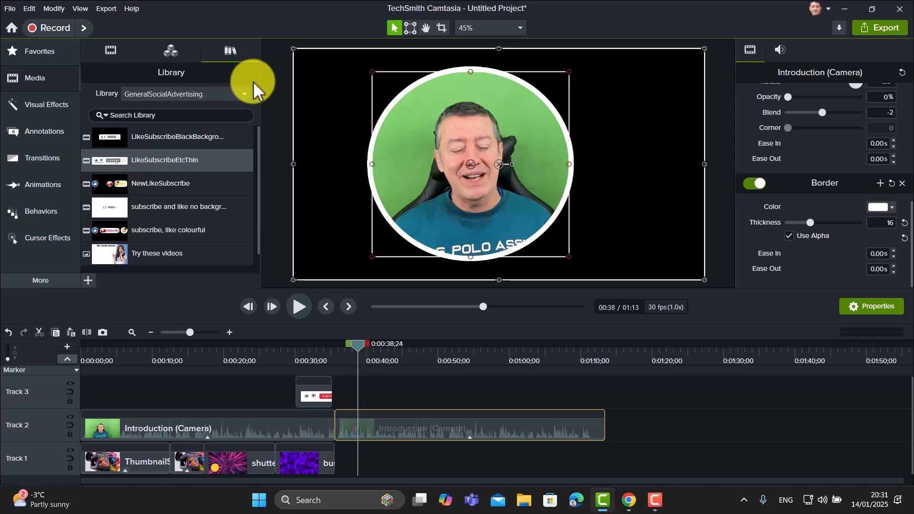
left_click(245, 96)
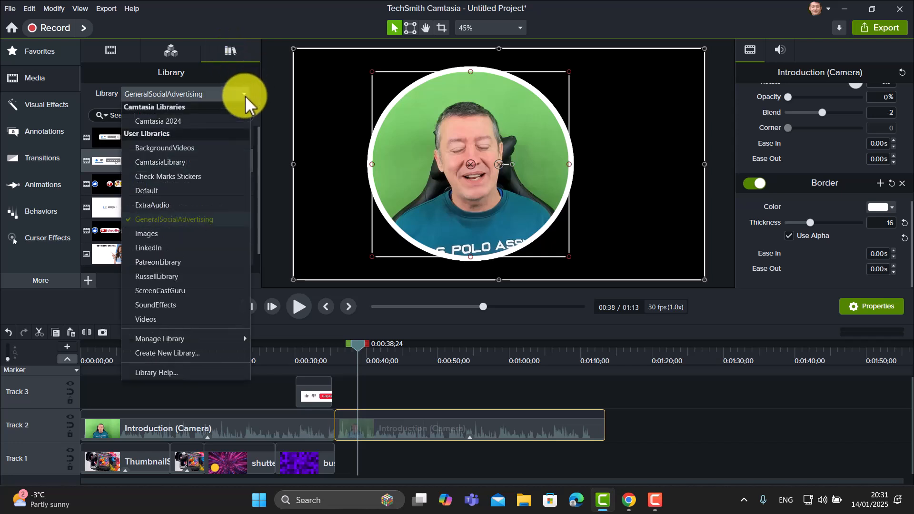
left_click(167, 122)
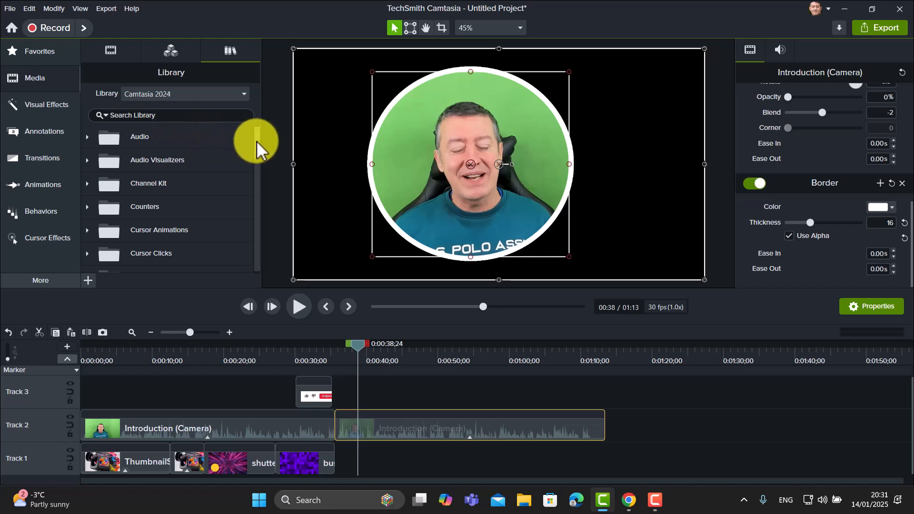
Place the sunburst dynamic background on Track 1 beneath the masked camera clip and extend it to that clip's end
left_click_drag(256, 141, 257, 158)
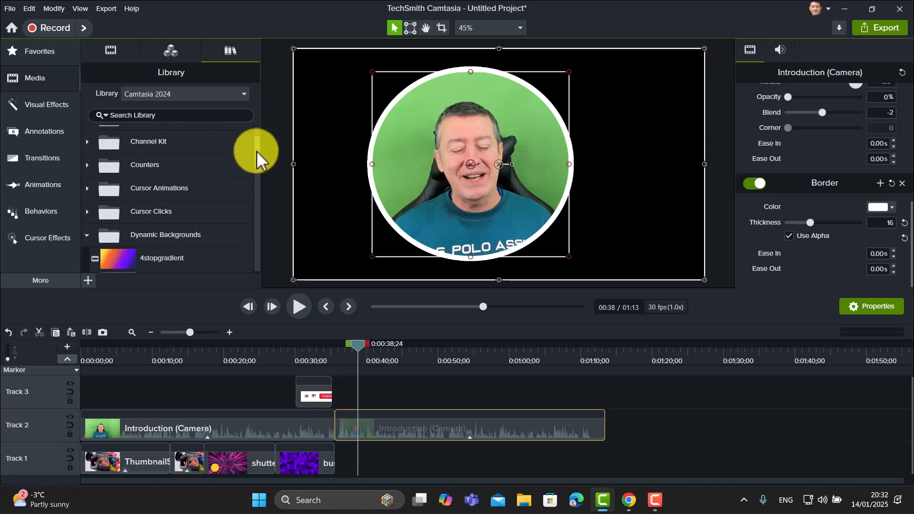
left_click(87, 236)
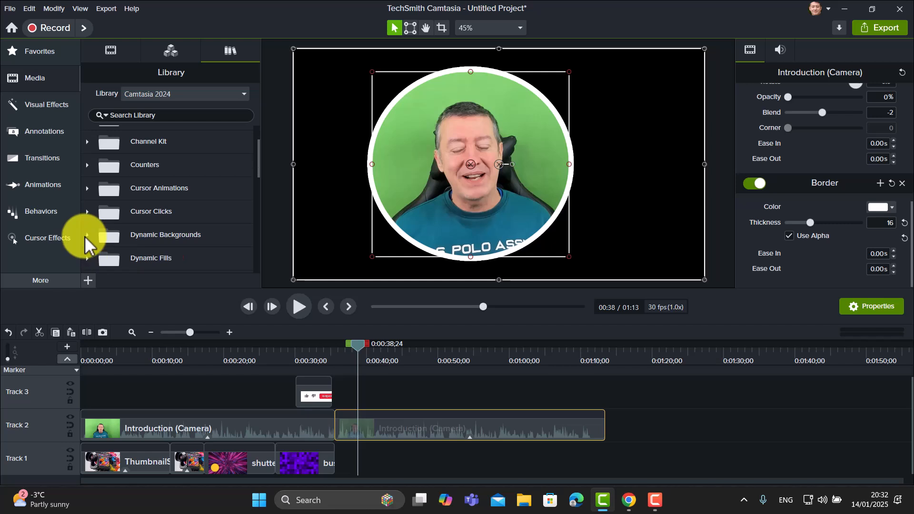
left_click_drag(257, 153, 258, 167)
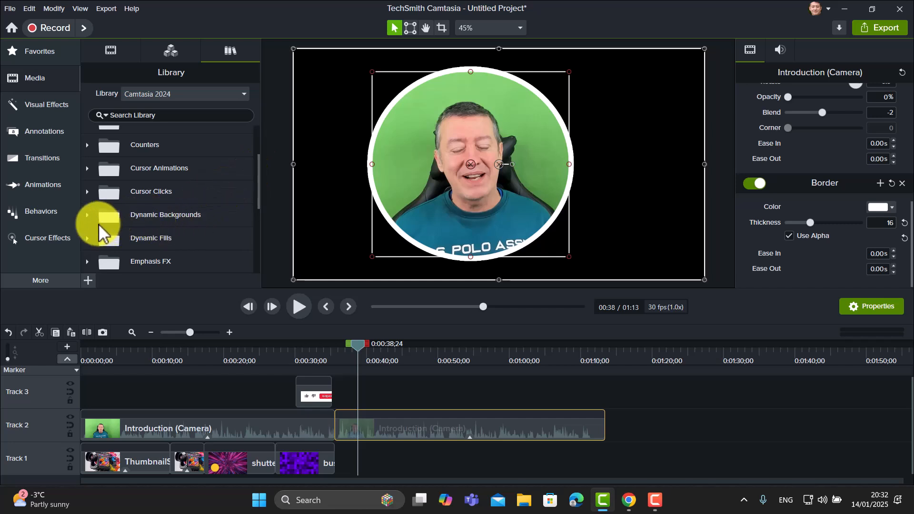
left_click(86, 215)
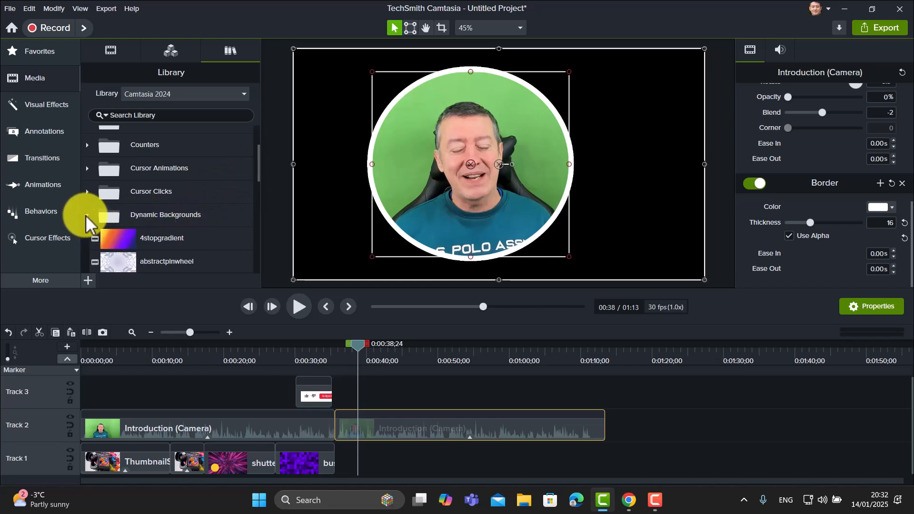
left_click_drag(256, 170, 253, 271)
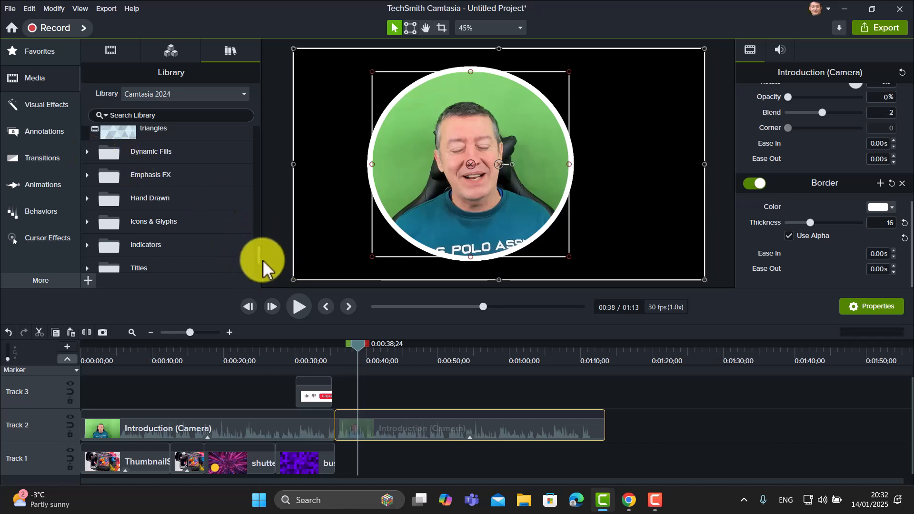
left_click_drag(259, 261, 260, 248)
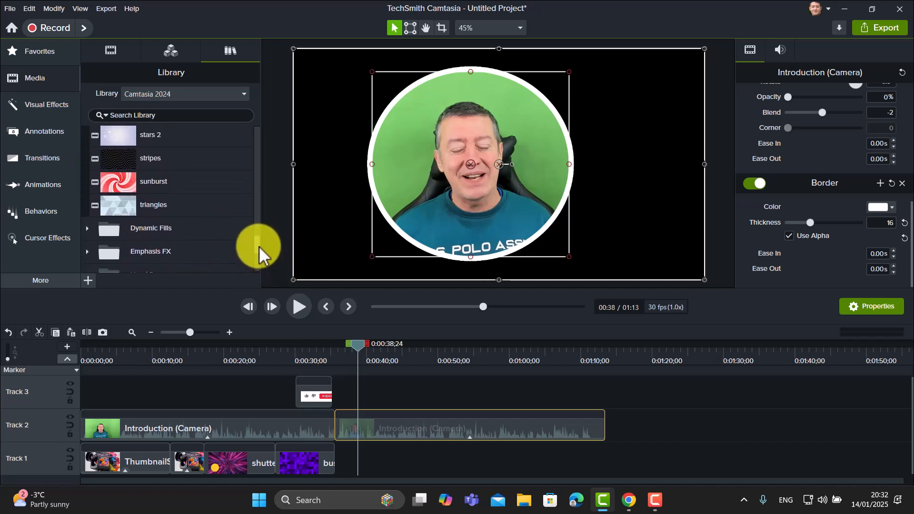
left_click(117, 189)
left_click_drag(117, 190, 333, 479)
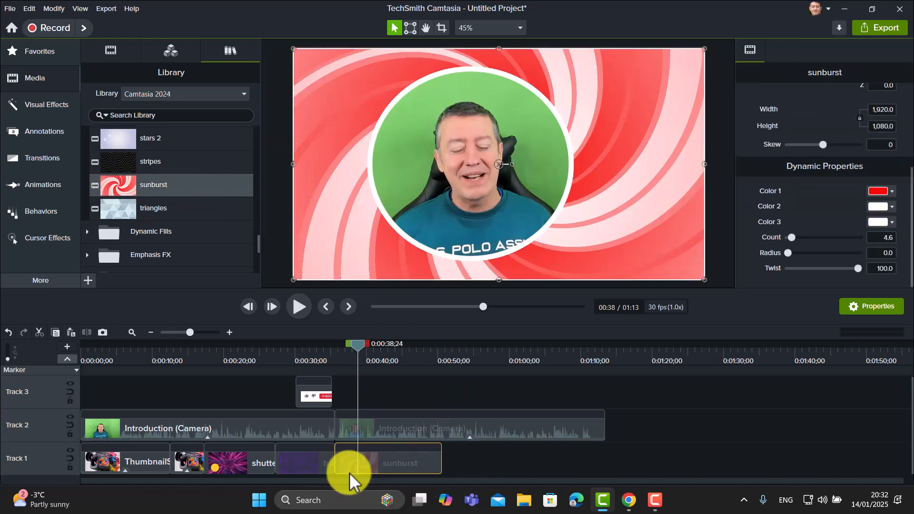
left_click_drag(439, 460, 606, 456)
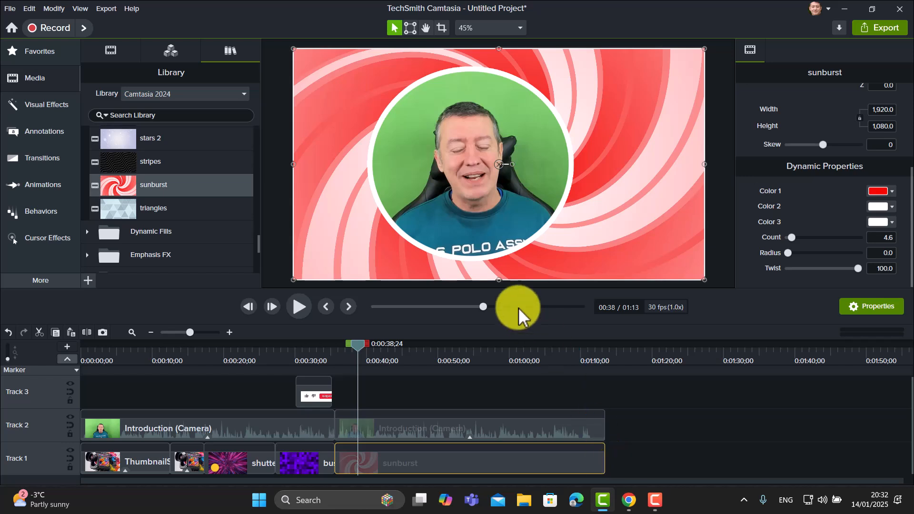
Centre the circular camera view over the sunburst background and apply the Remove a Color effect to its clip on Track 2
left_click_drag(490, 200, 520, 214)
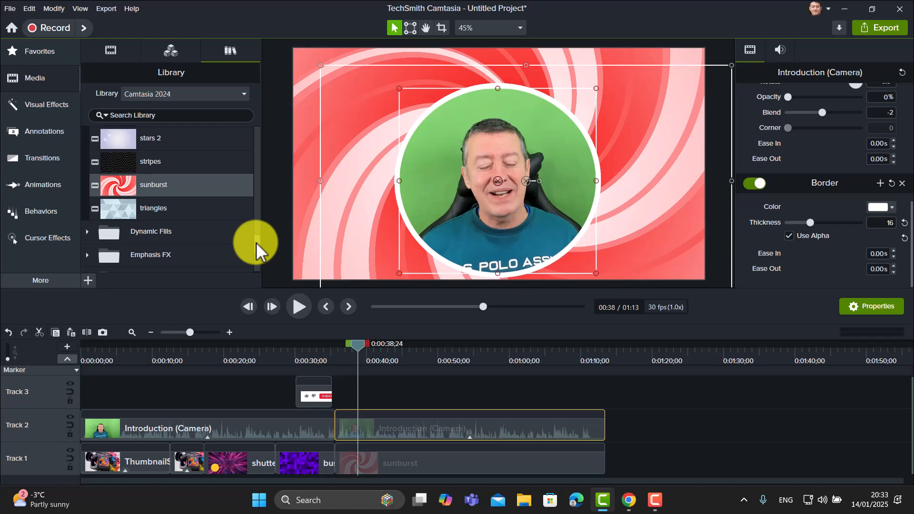
left_click(46, 105)
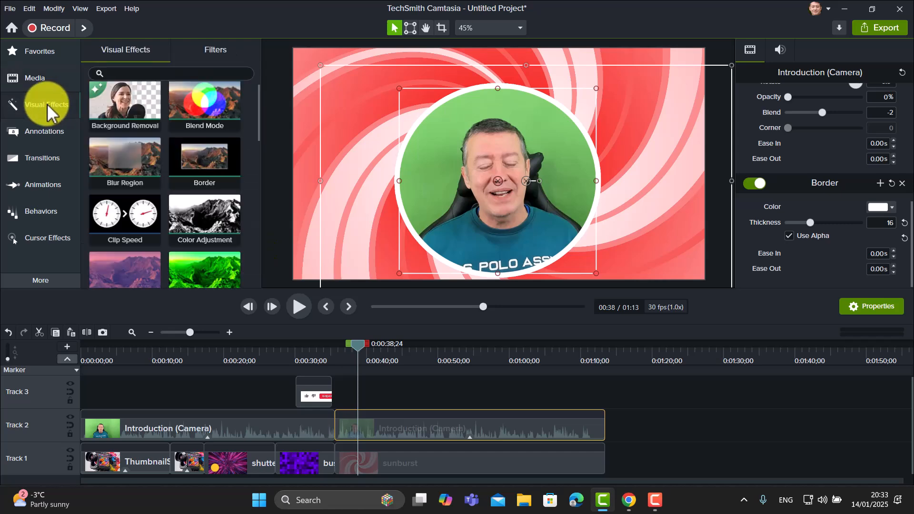
left_click_drag(260, 116, 266, 243)
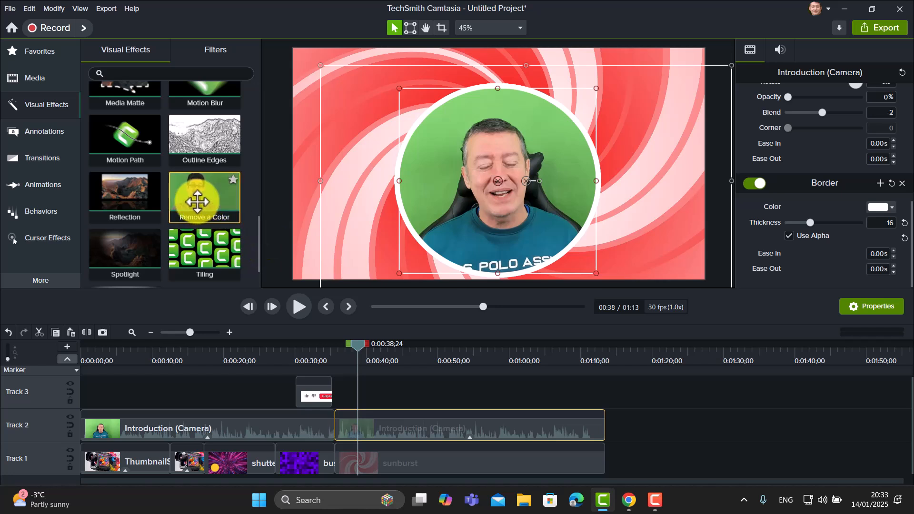
left_click_drag(197, 202, 439, 430)
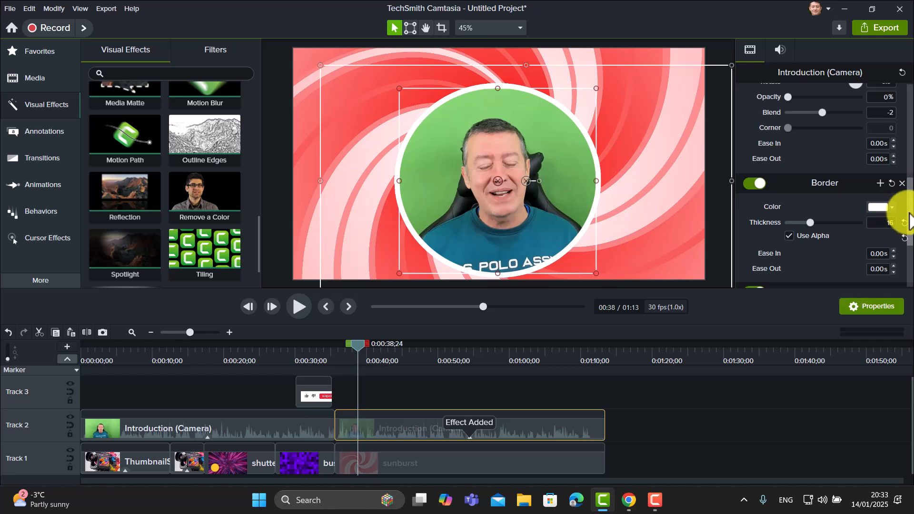
Set the Remove a Color effect's colour by sampling the green backdrop beside the presenter inside the circle
scroll(907, 223, "up", 2)
scroll(907, 224, "down", 2)
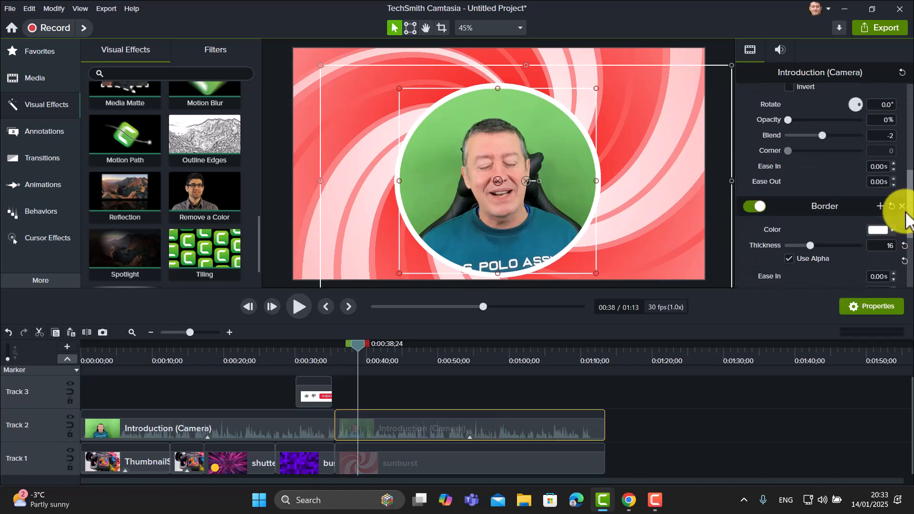
left_click(867, 309)
left_click(870, 310)
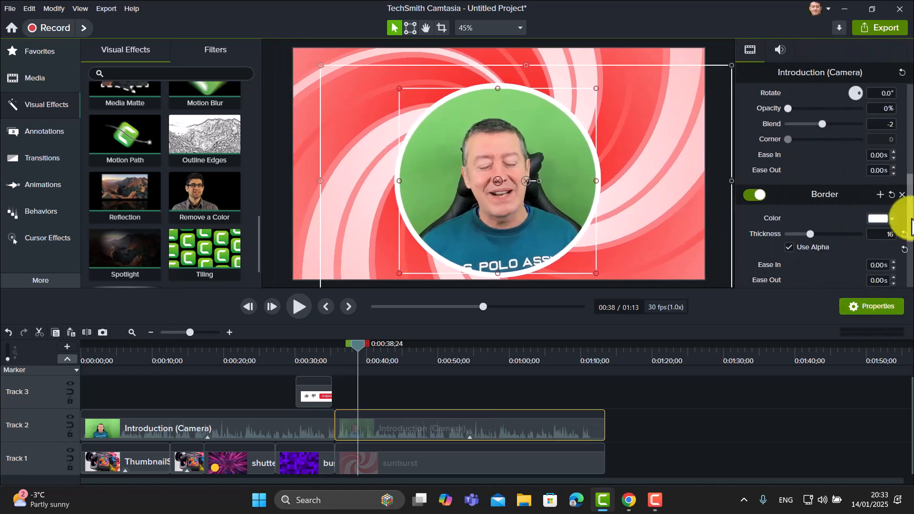
left_click_drag(909, 211, 910, 260)
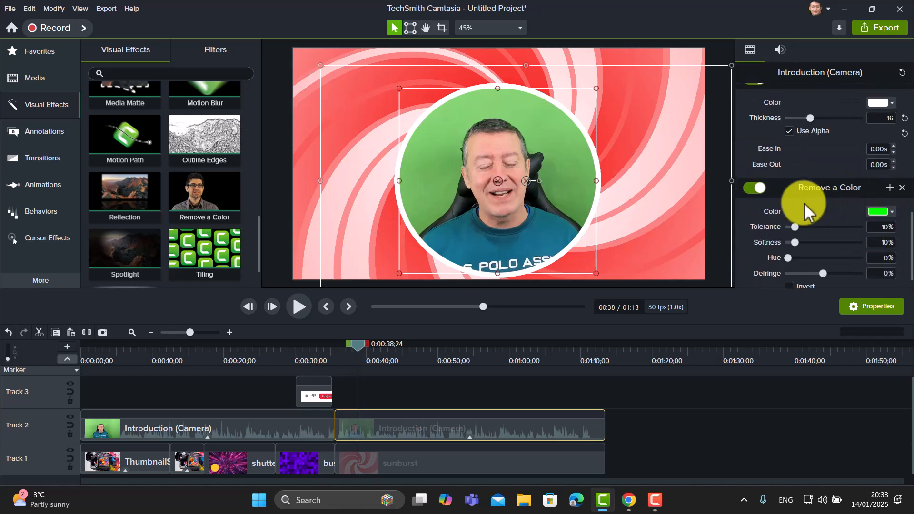
left_click(892, 212)
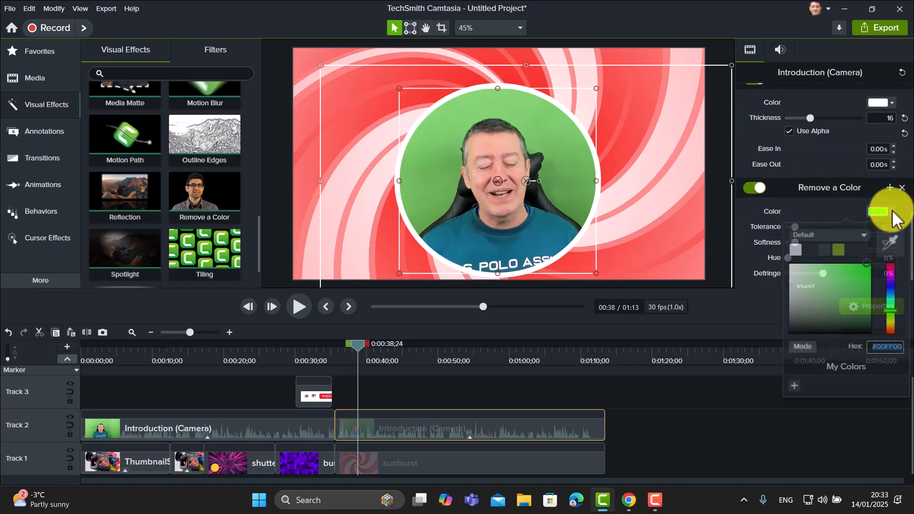
left_click(892, 242)
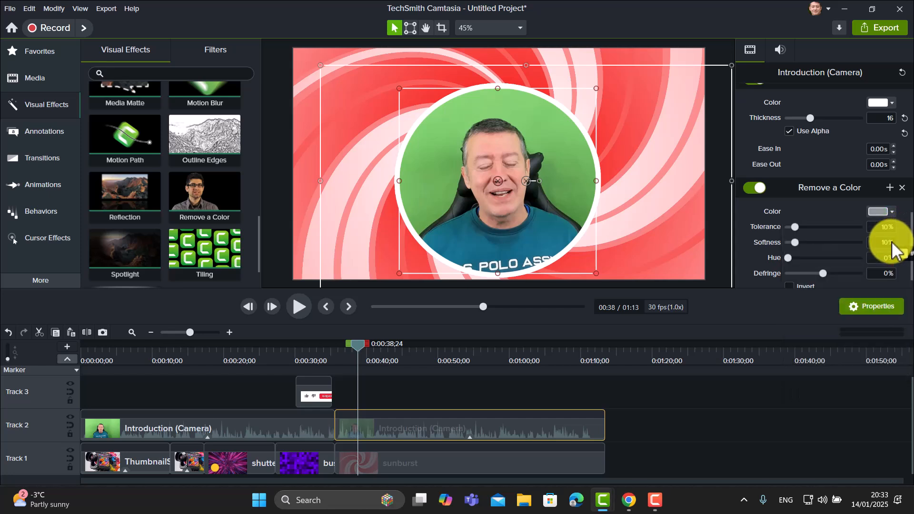
left_click(562, 170)
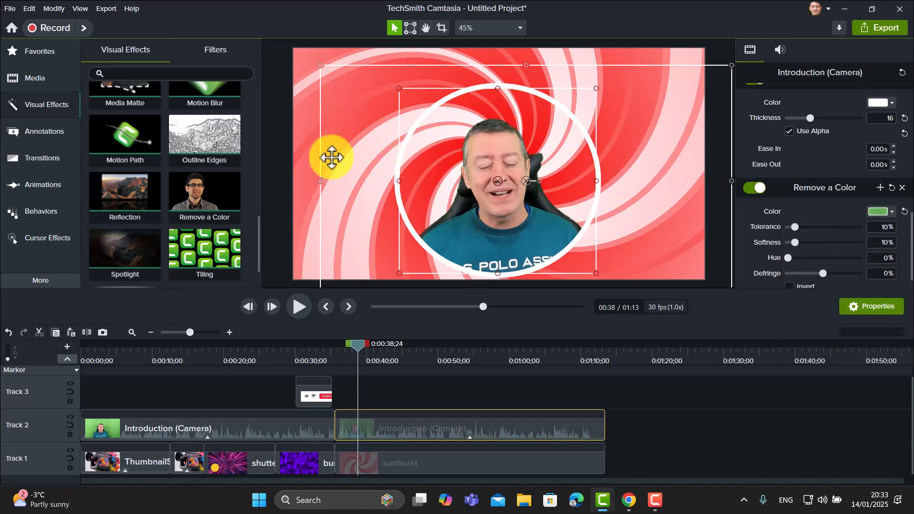
Play back a few seconds of the masked camera clip over the sunburst background from 0:38, and pause
left_click(314, 142)
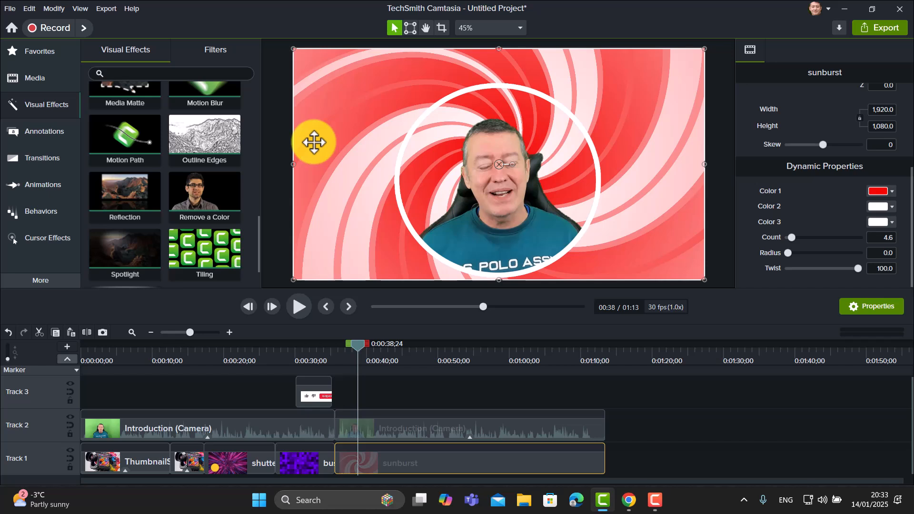
left_click(298, 305)
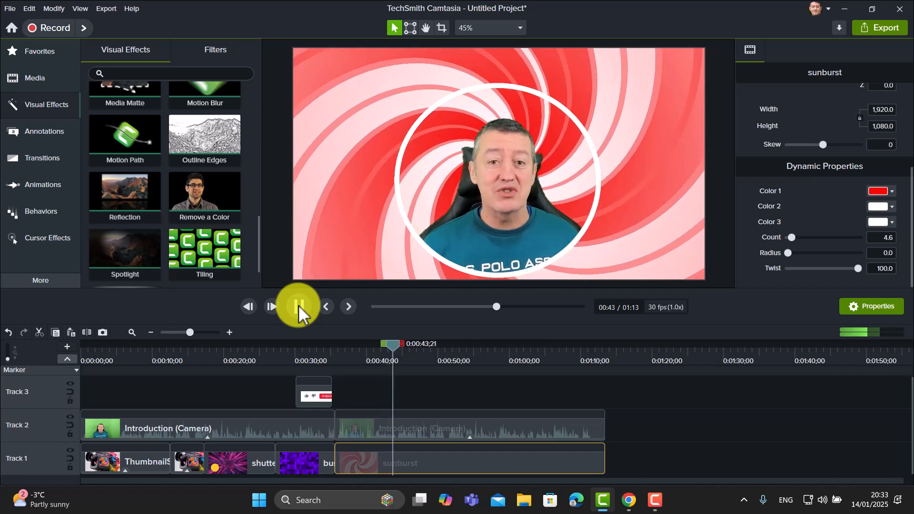
left_click(299, 305)
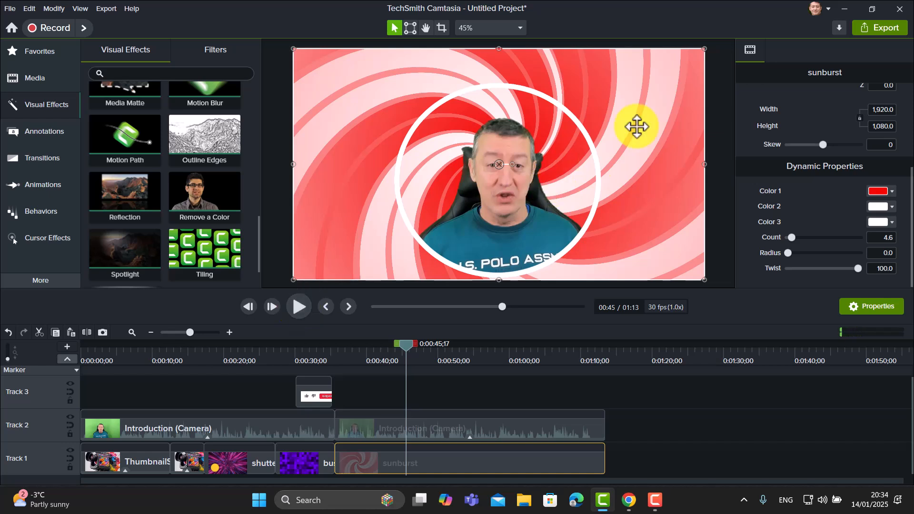
Change Color 1 of the sunburst background to blue, #1F79DF, in its dynamic properties
left_click(669, 108)
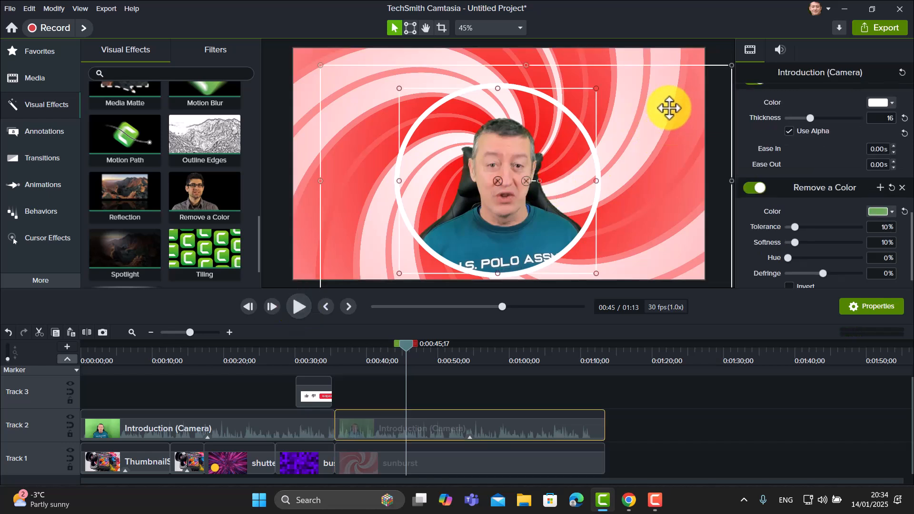
left_click(301, 81)
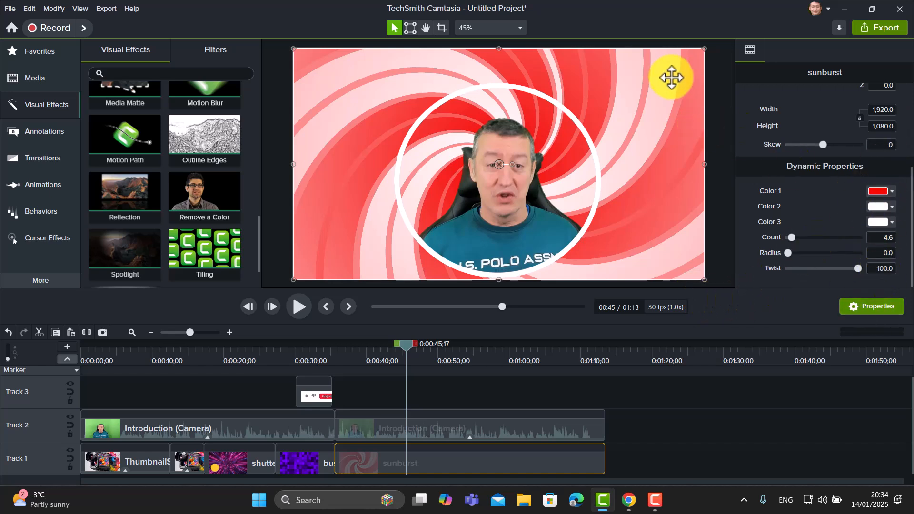
left_click(882, 306)
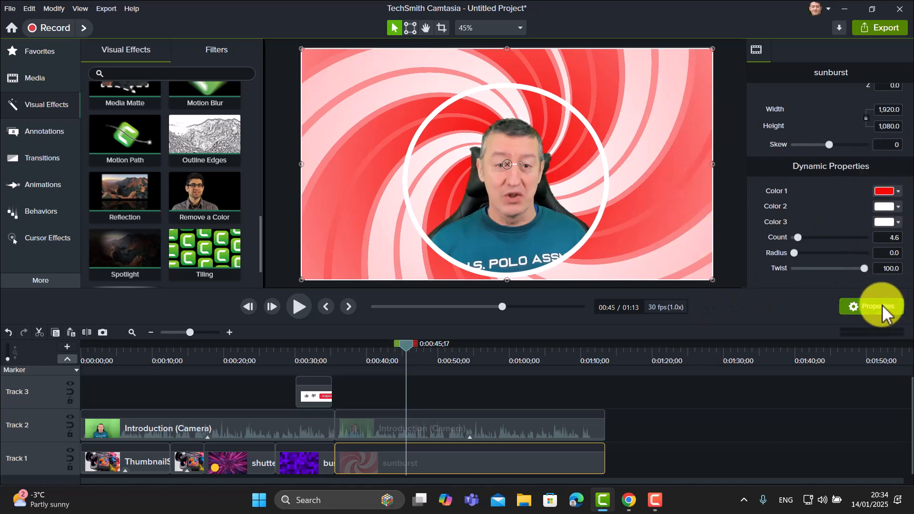
left_click(877, 307)
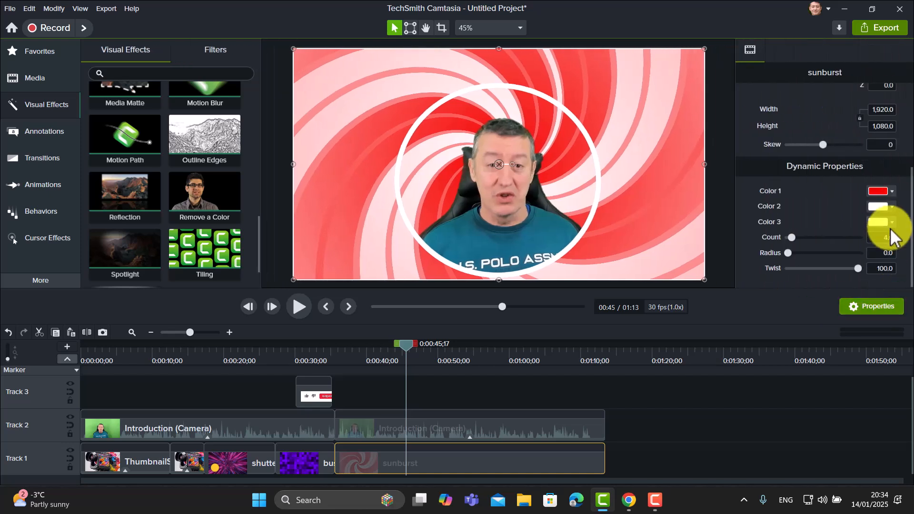
left_click(891, 193)
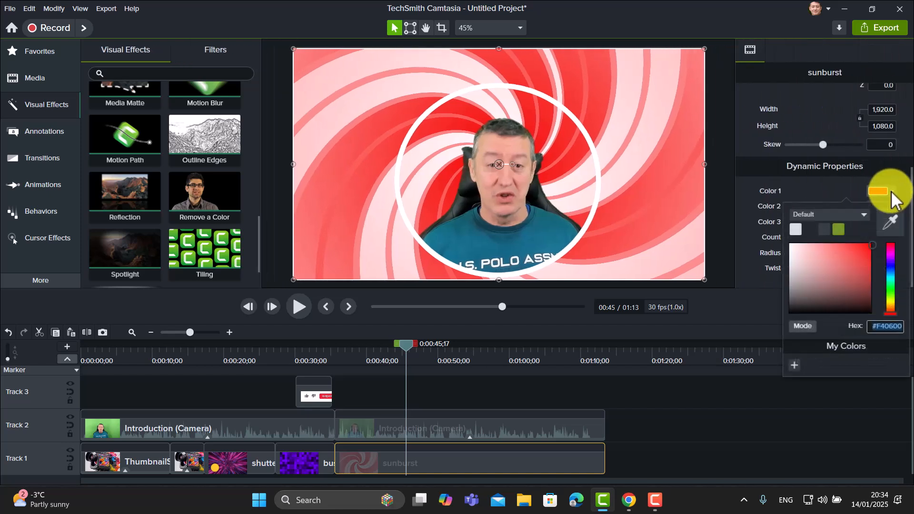
left_click(892, 274)
left_click(862, 252)
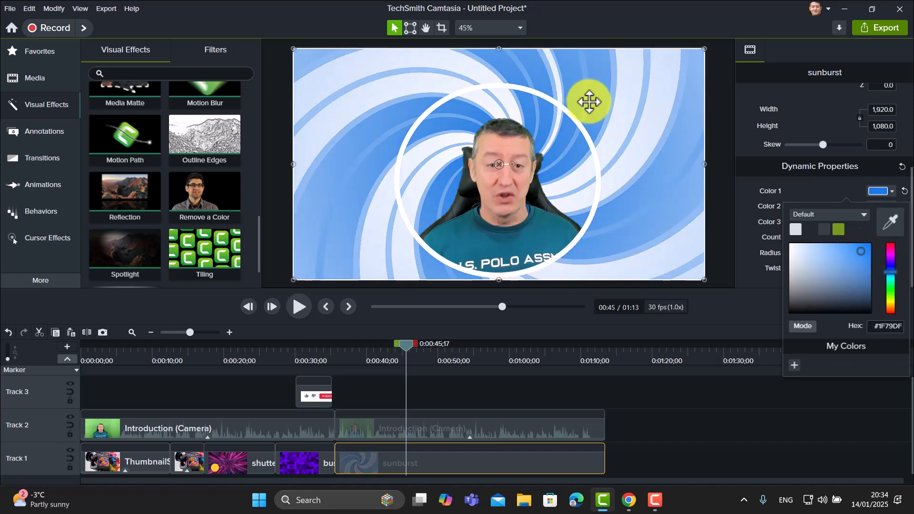
Reselect the sunburst background and raise its Count to about 14.7
left_click(714, 136)
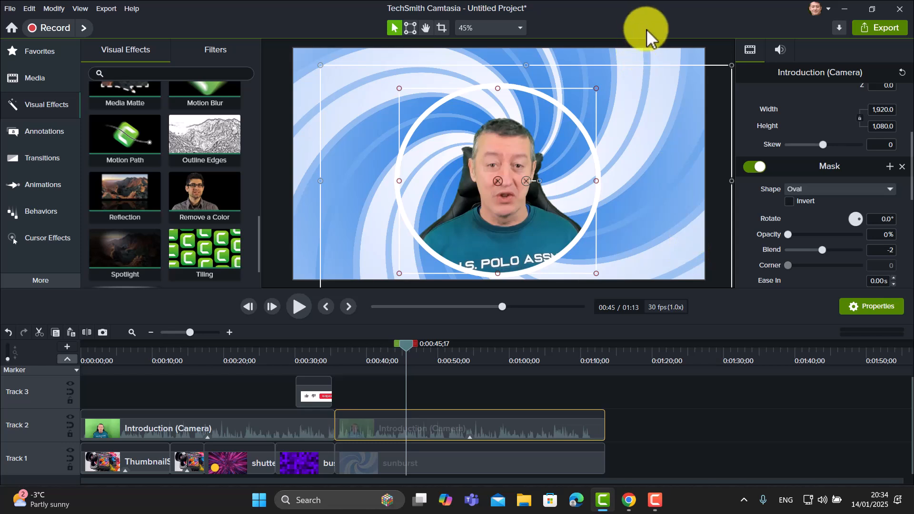
left_click(648, 56)
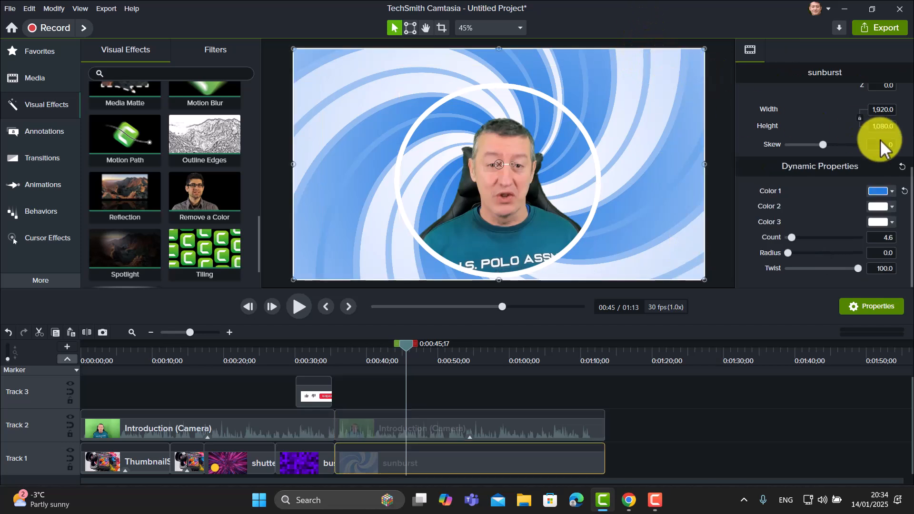
left_click_drag(793, 244, 807, 241)
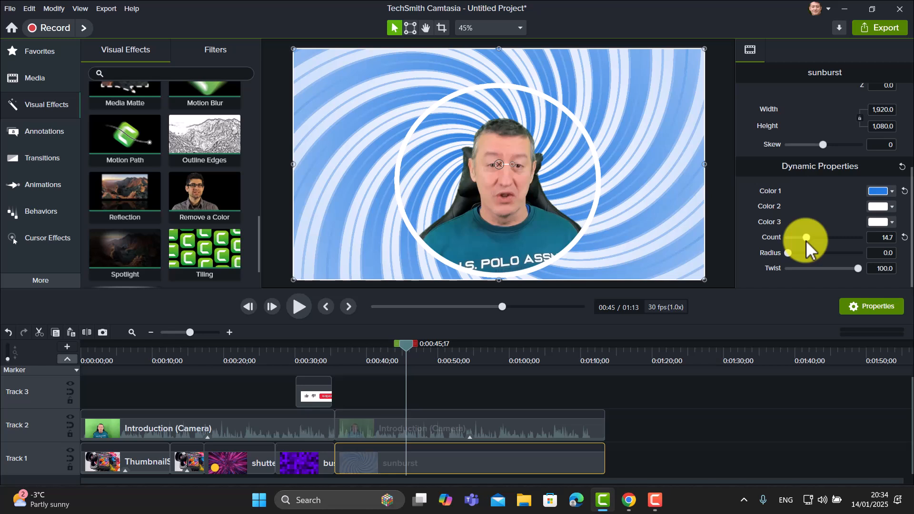